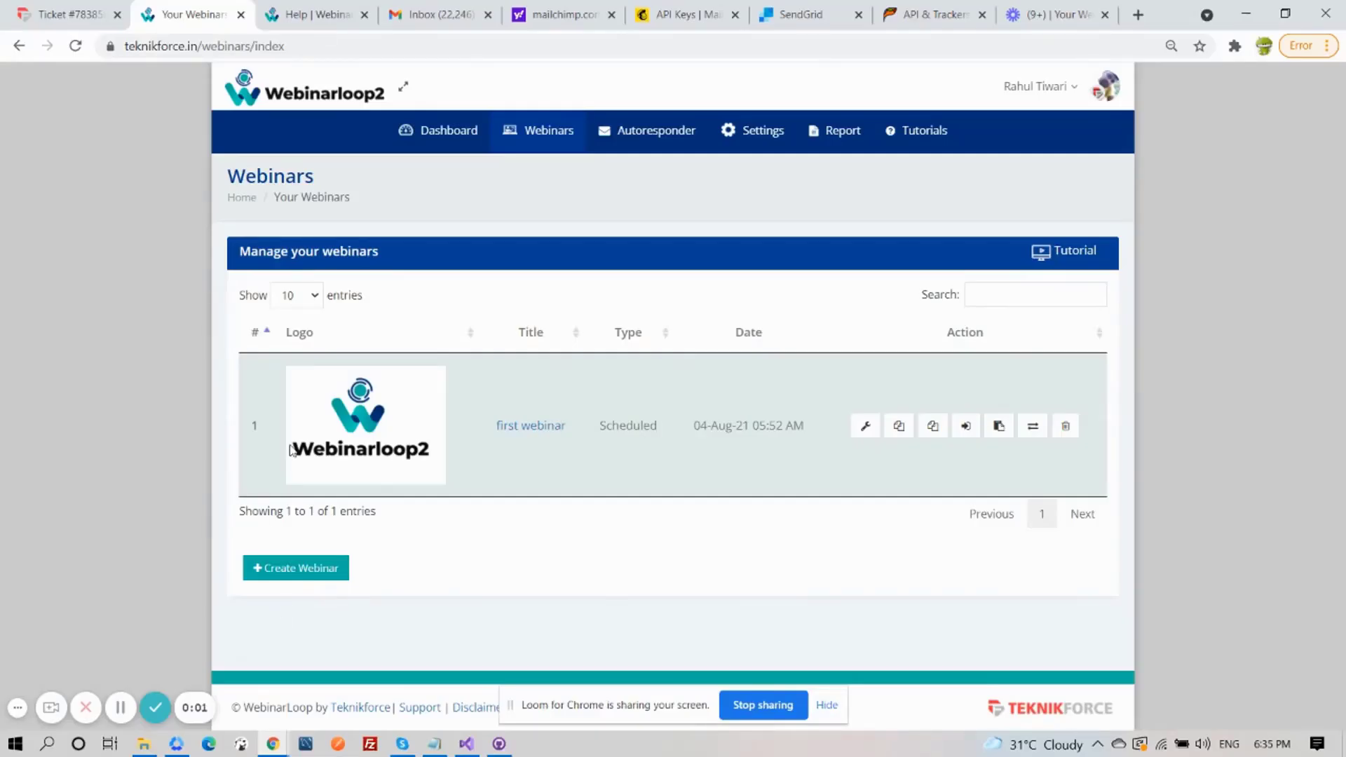
Open the Webinar Setup page for 'first webinar' from the Your Webinars list.
click(866, 425)
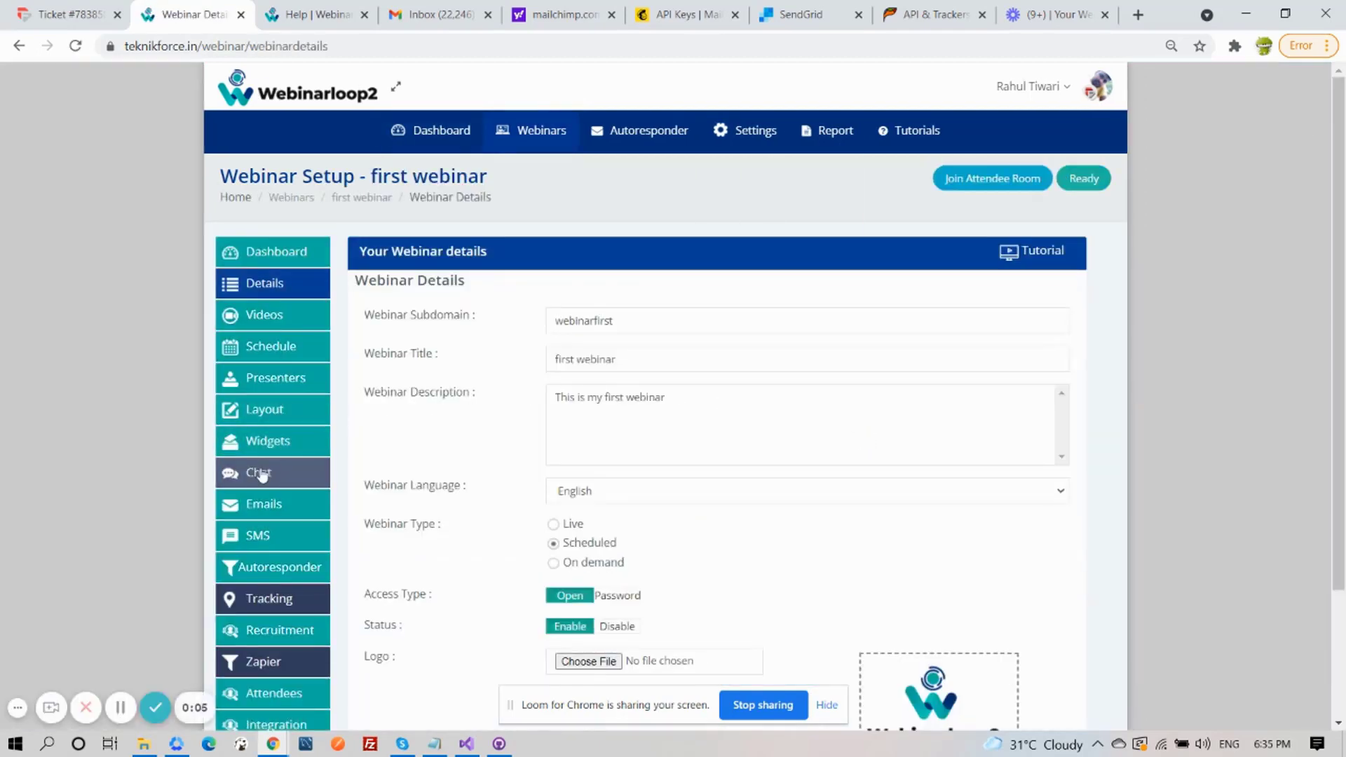
Add John's chat question 'is this a recurring free or OTO price?' with Show After 01:00.
click(273, 476)
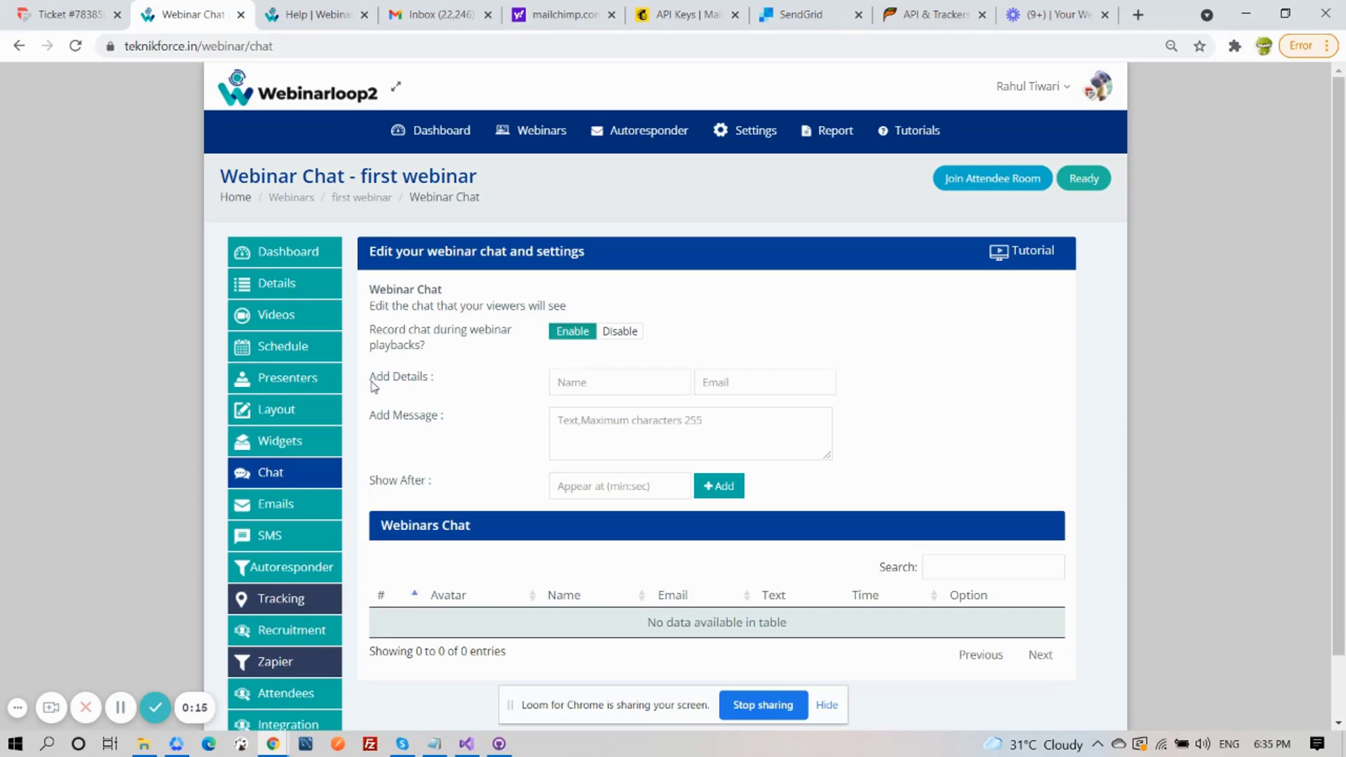
double_click(373, 381)
click(433, 391)
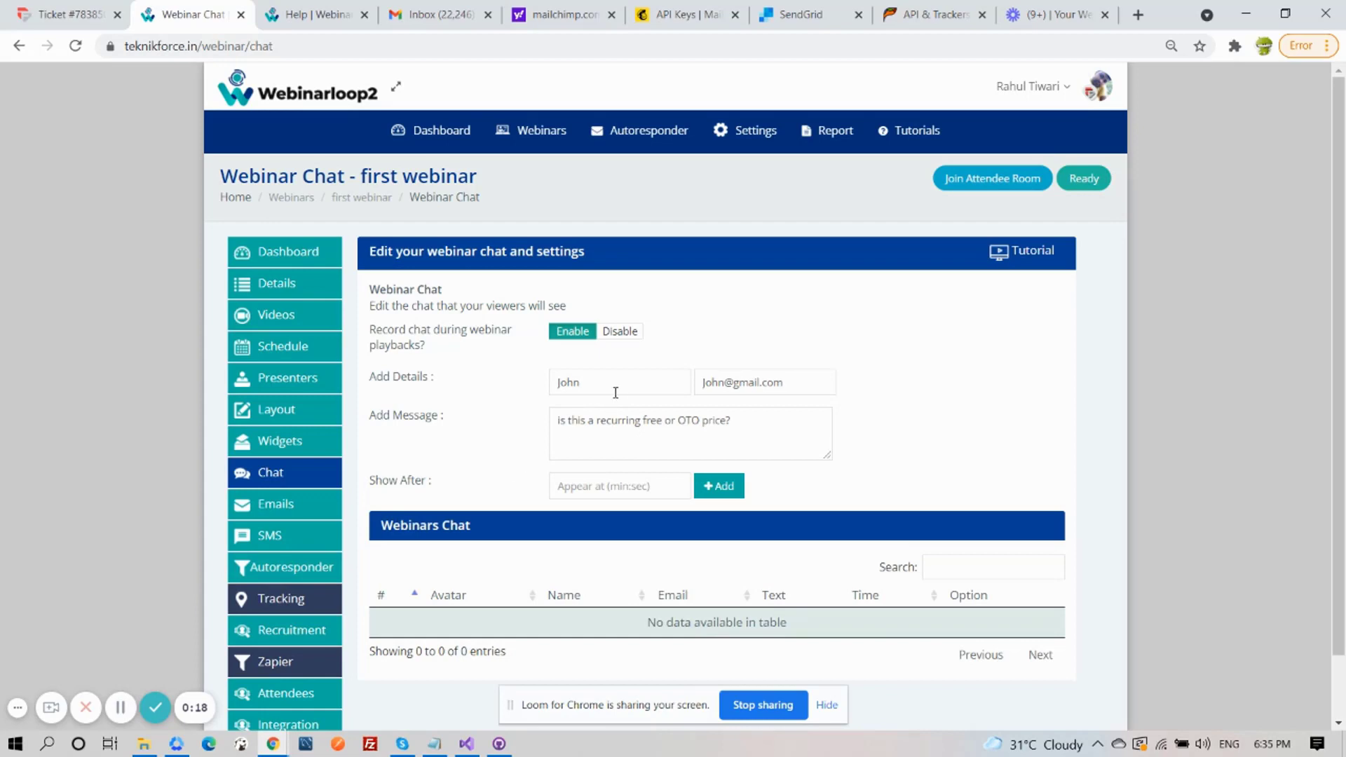
click(809, 386)
drag(429, 481, 373, 483)
click(620, 486)
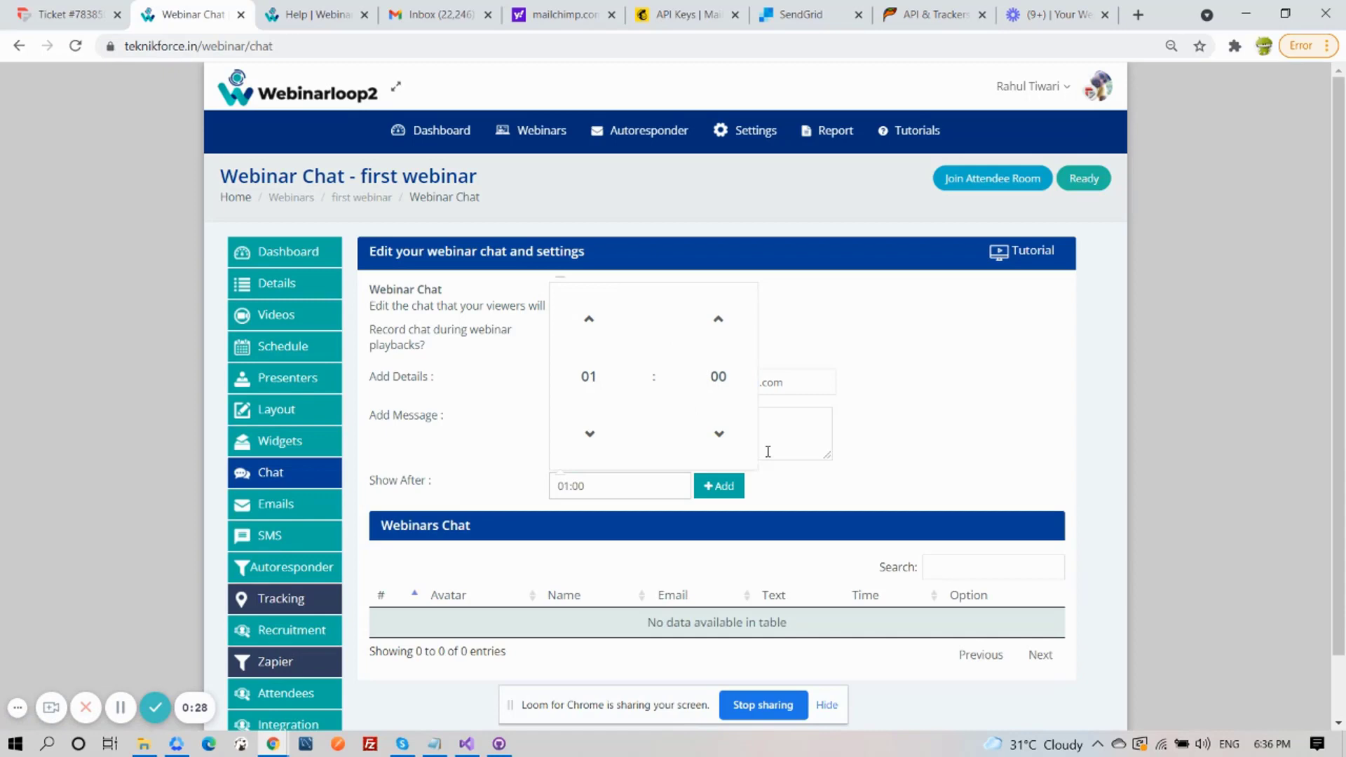
click(755, 495)
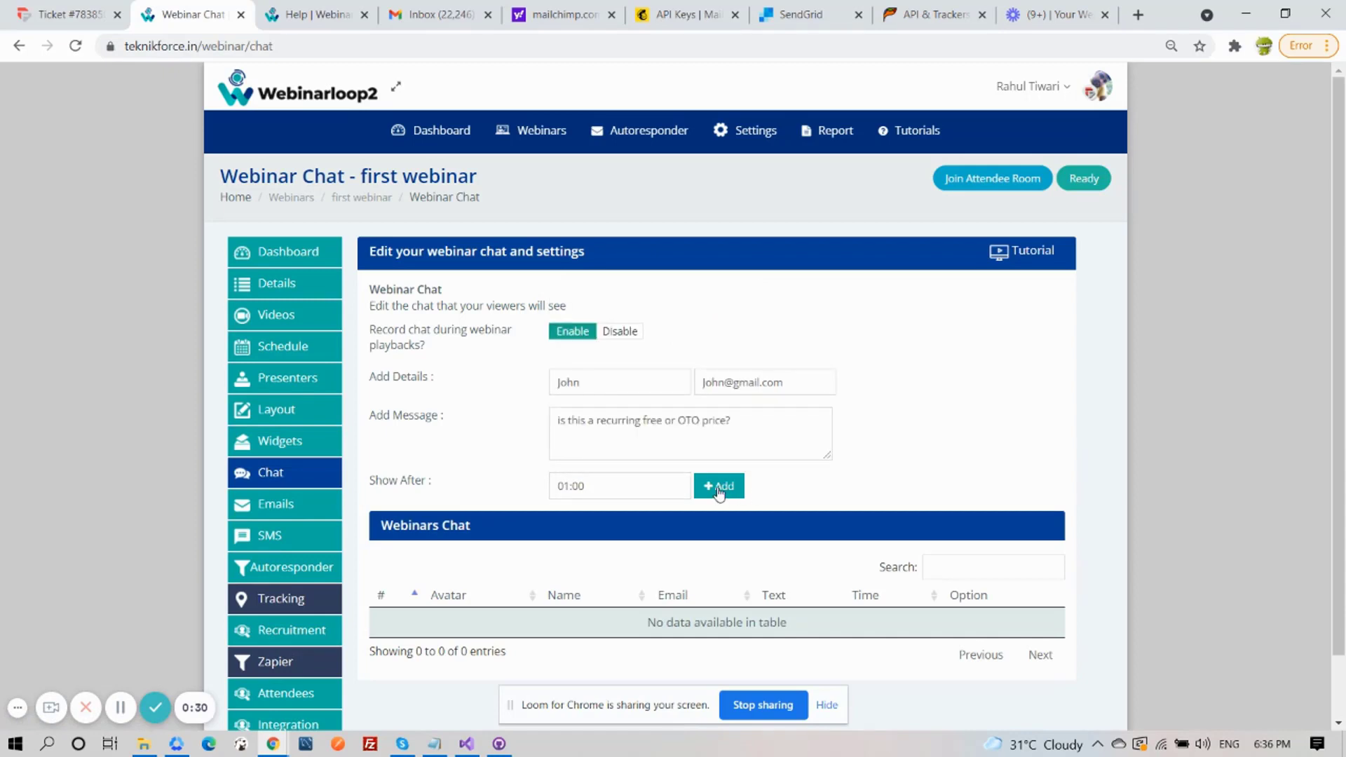
click(718, 485)
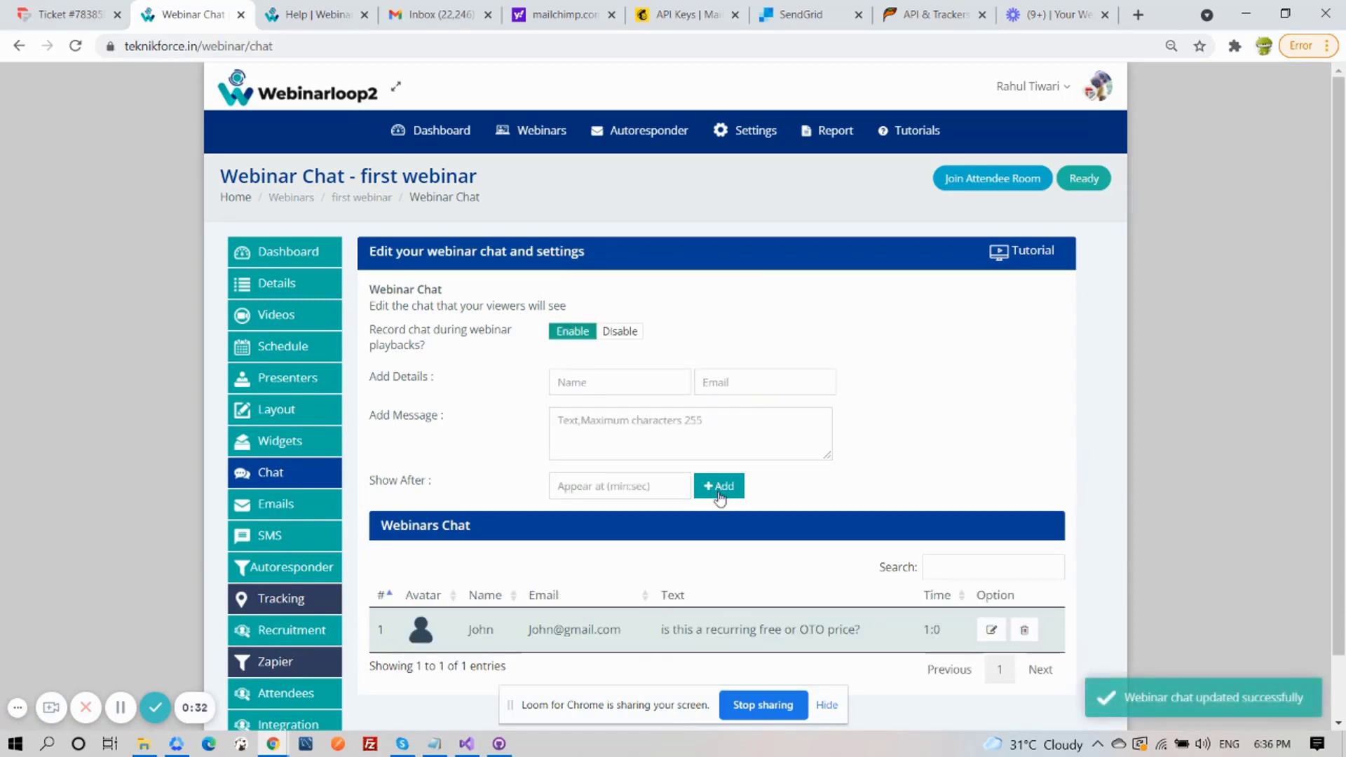
scroll(705, 565, down, 2)
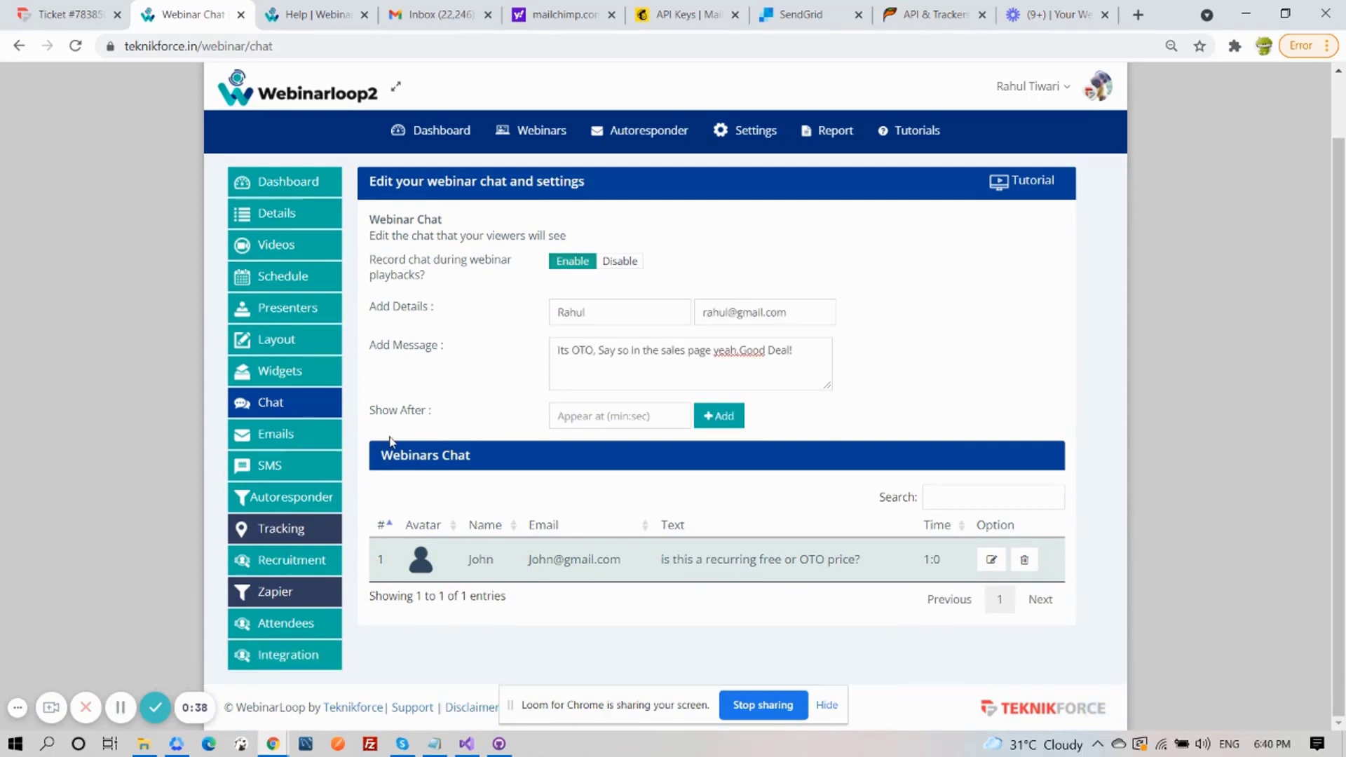
Add Rahul's reply 'its OTO, Say so in the sales page yeah, Good Deal!' at 01:04.
click(738, 351)
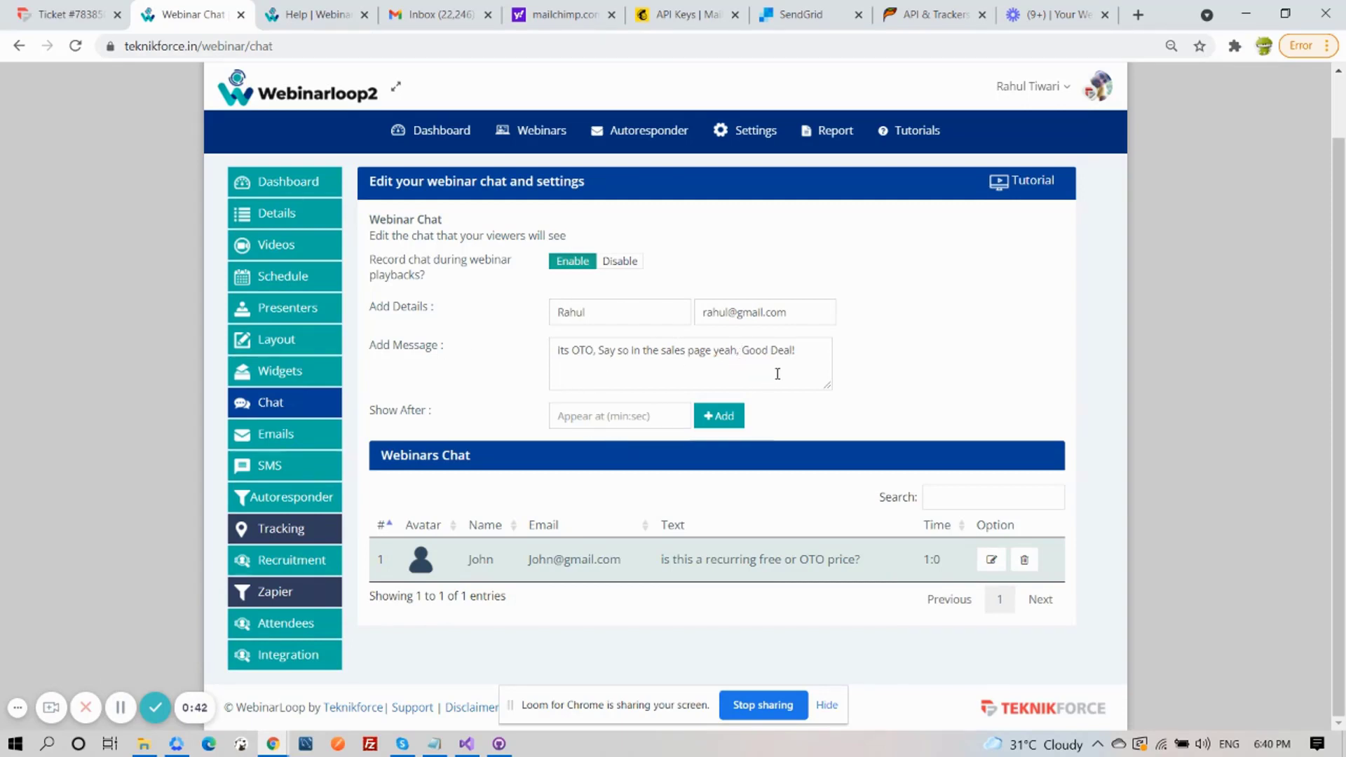
text(,)
click(605, 416)
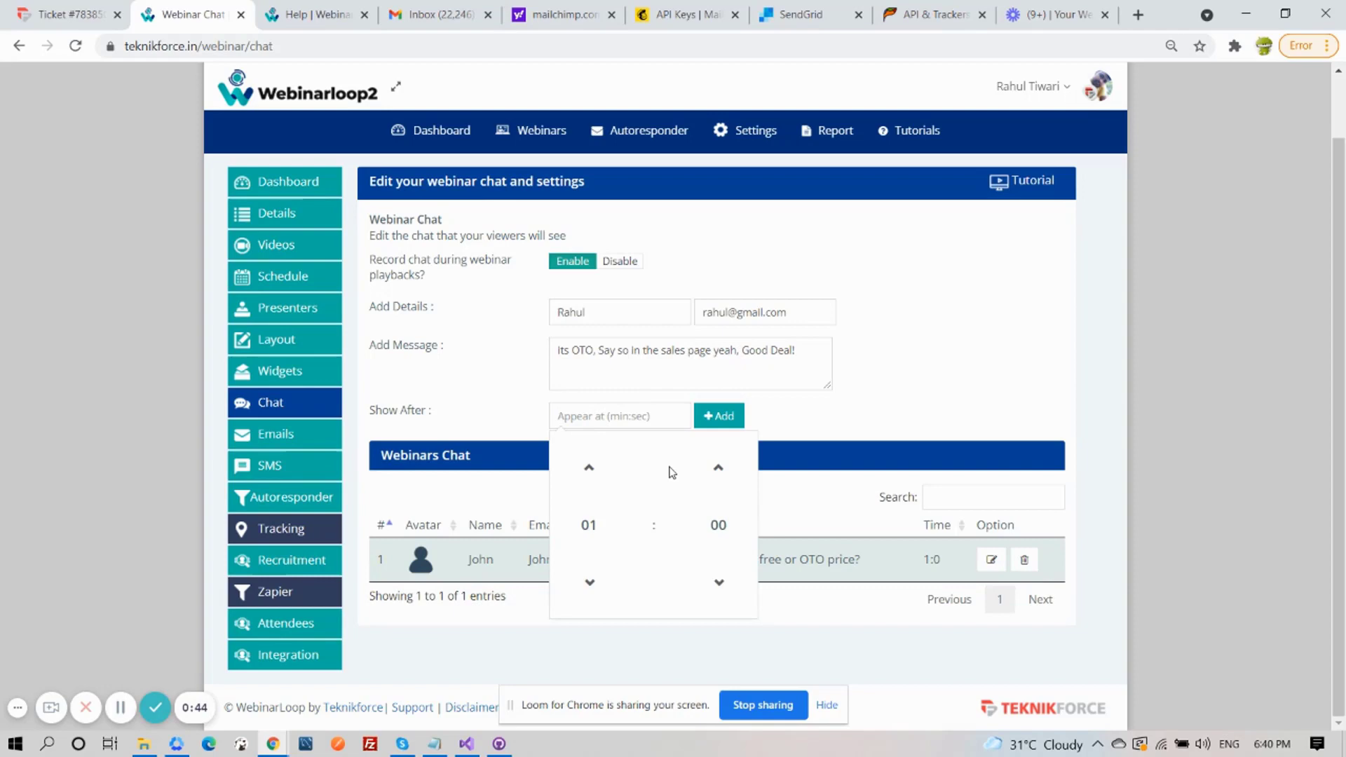
click(717, 468)
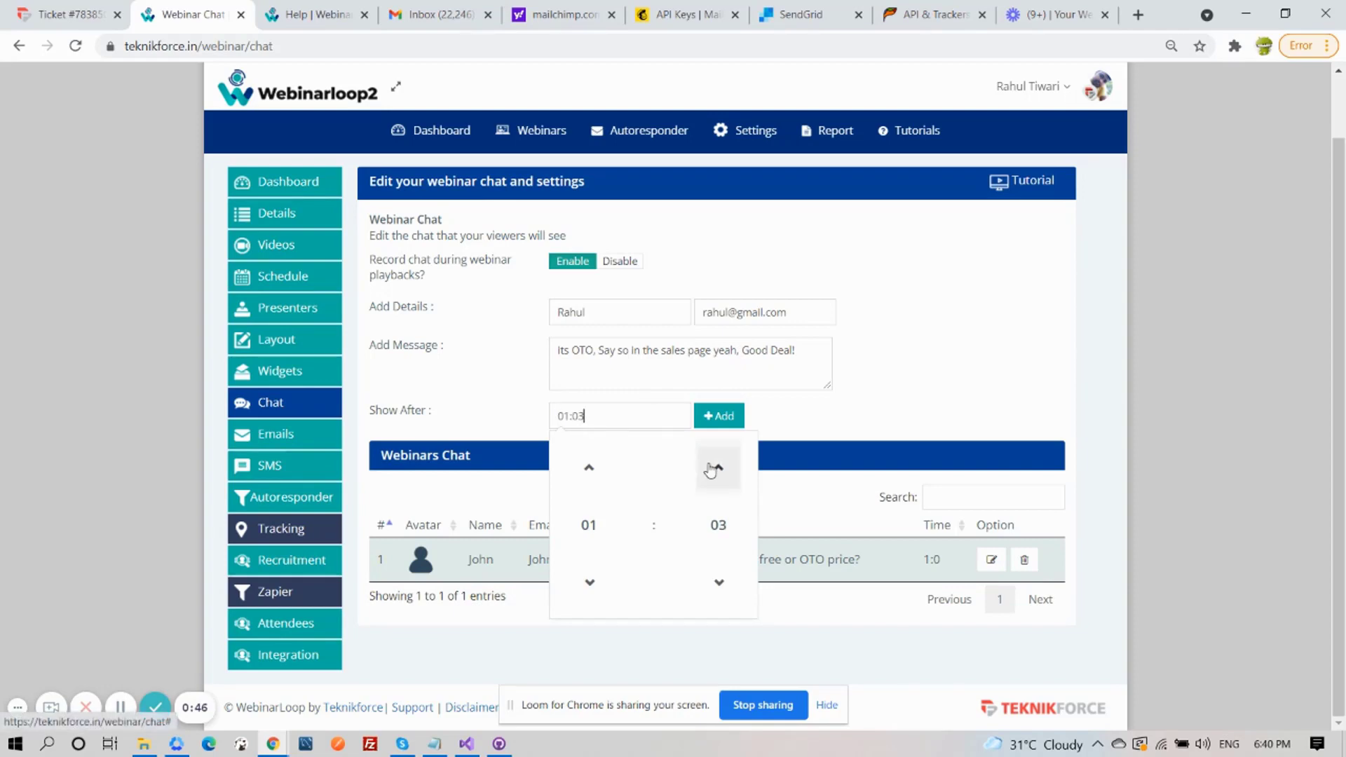
click(713, 470)
click(813, 431)
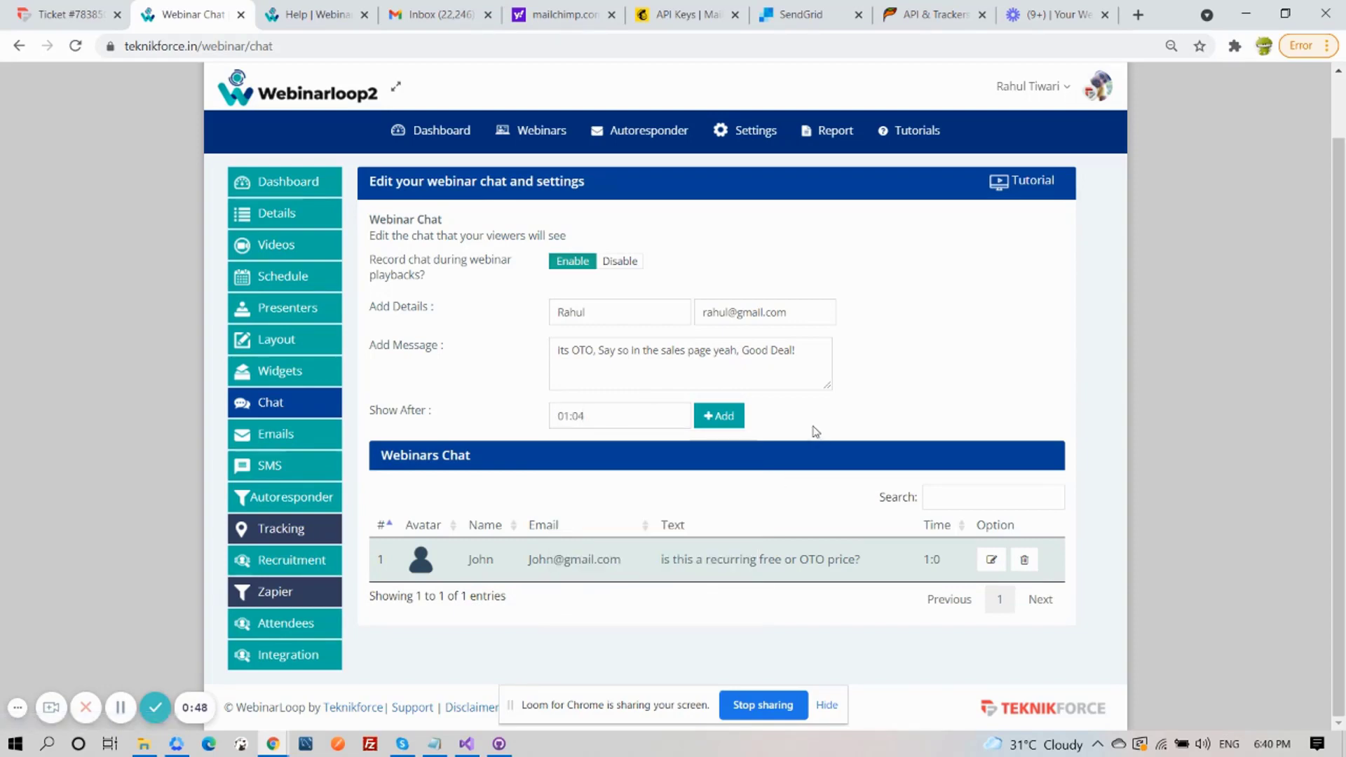
click(718, 415)
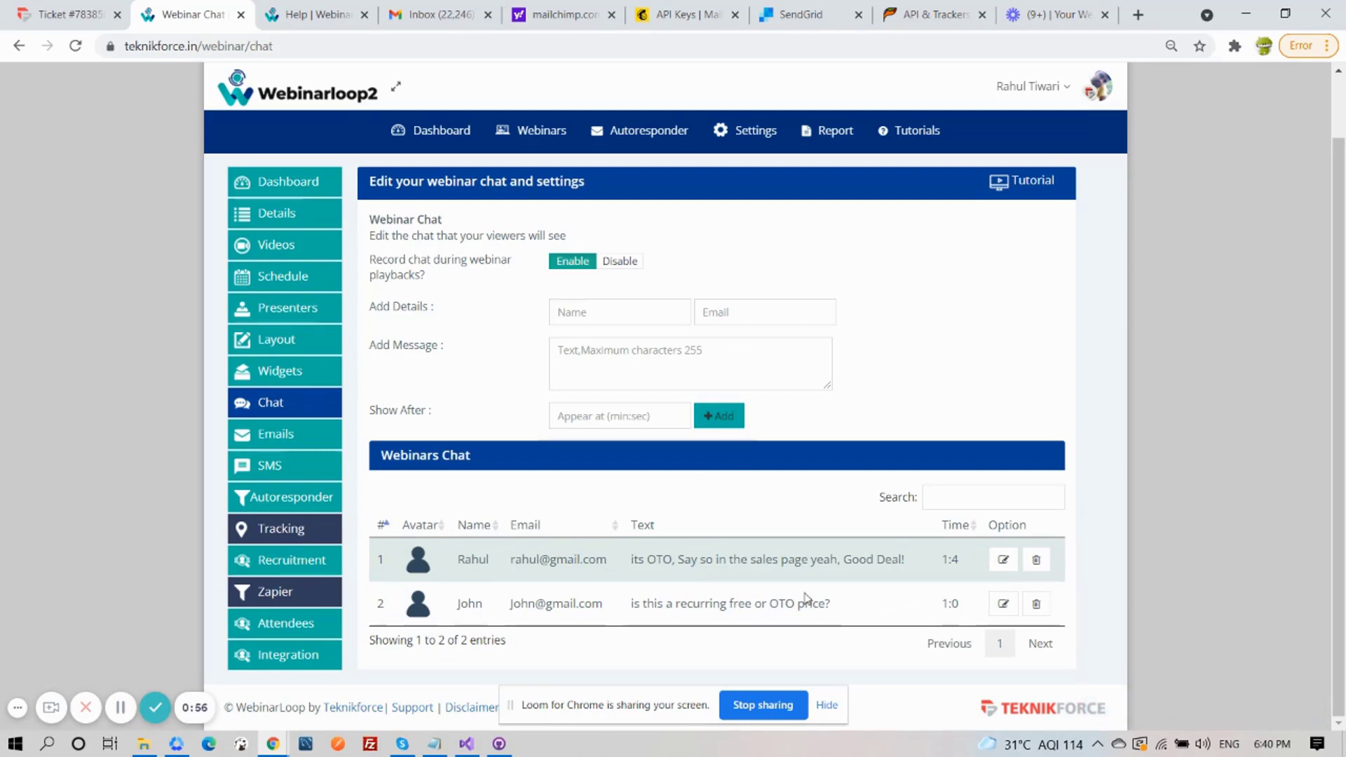
scroll(884, 589, up, 2)
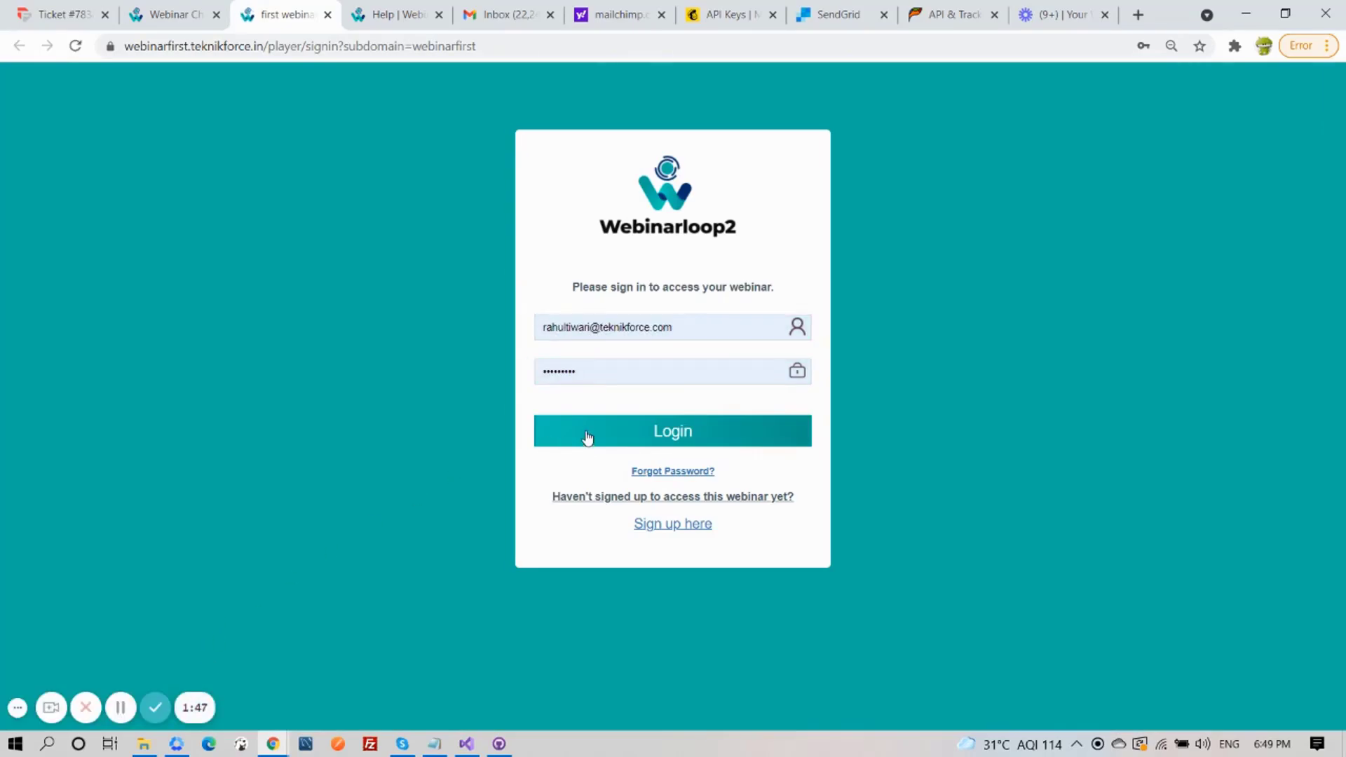
Log into the attendee room and highlight the Good Deal reply in the chat.
click(552, 442)
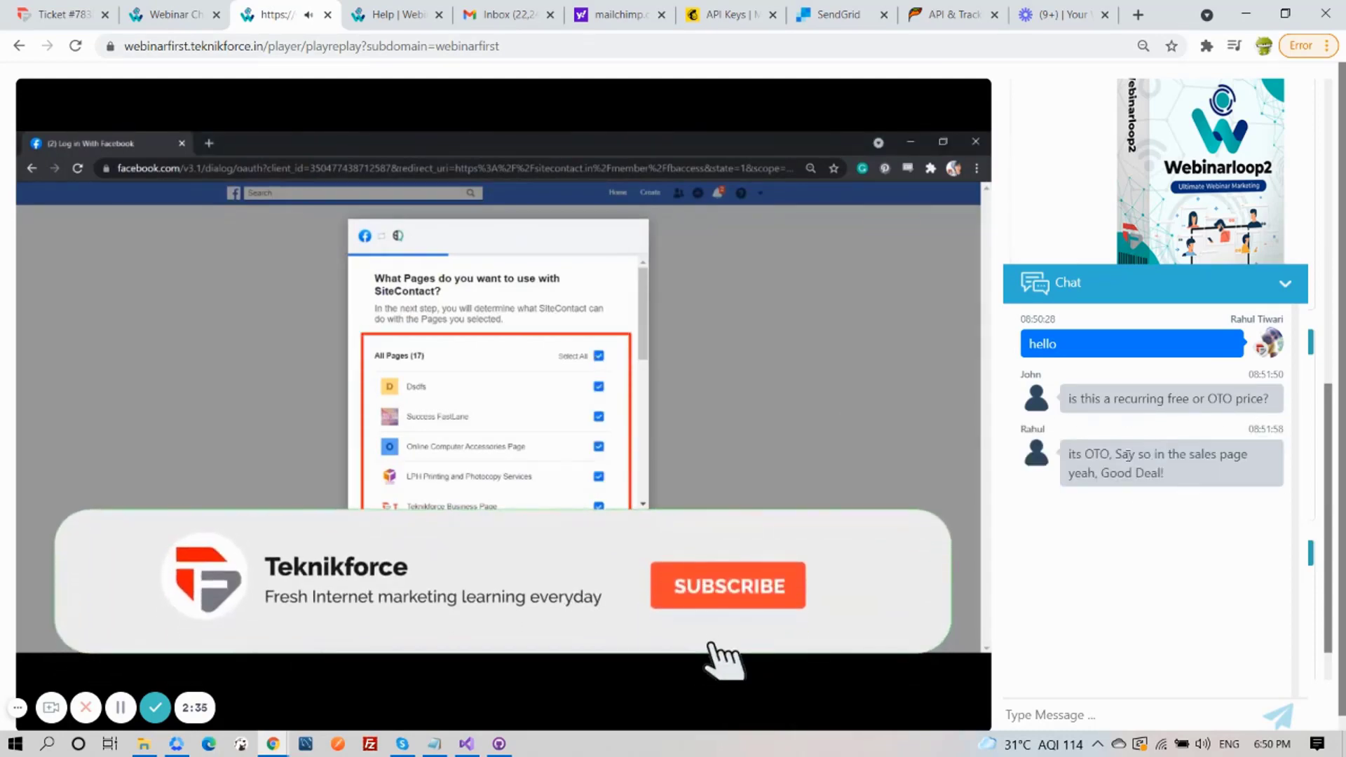
drag(1167, 471, 1070, 453)
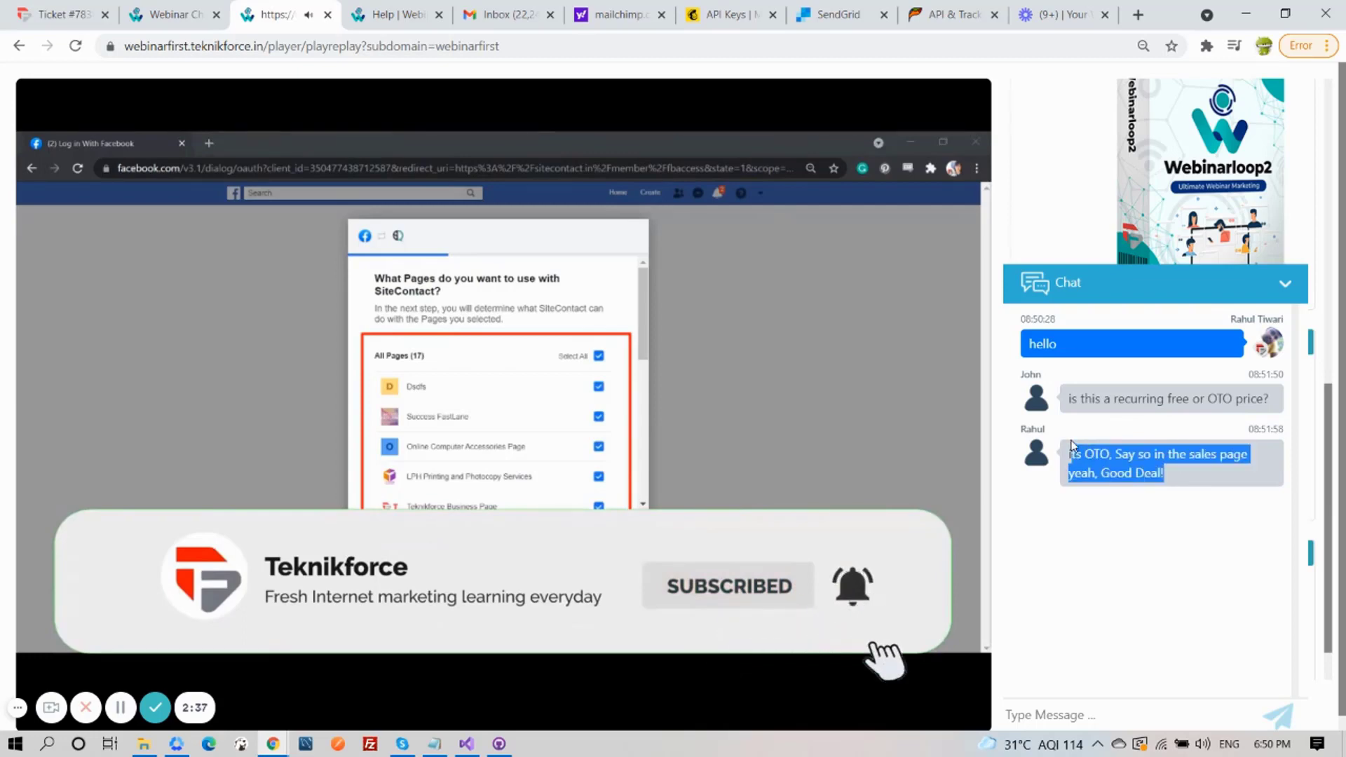